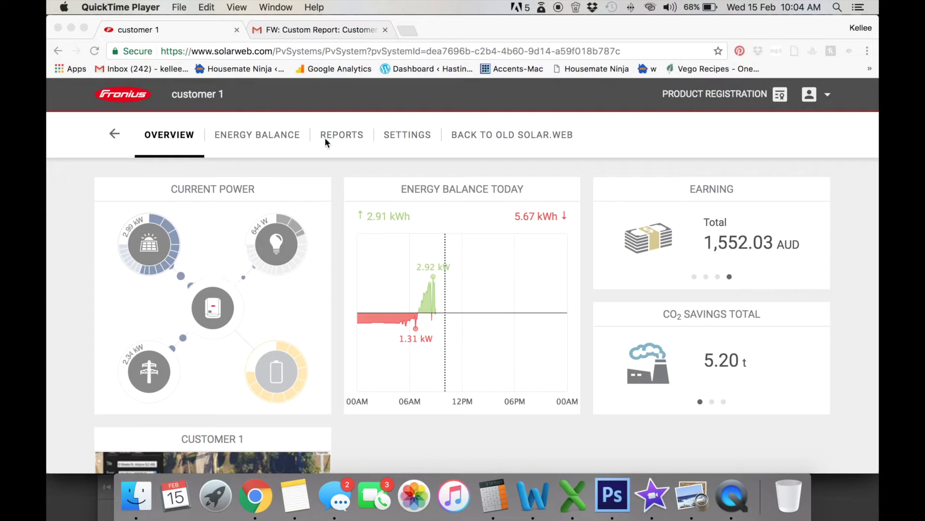
Create a new Energy balance report named 'energy savings' with Manual generation
left_click(334, 134)
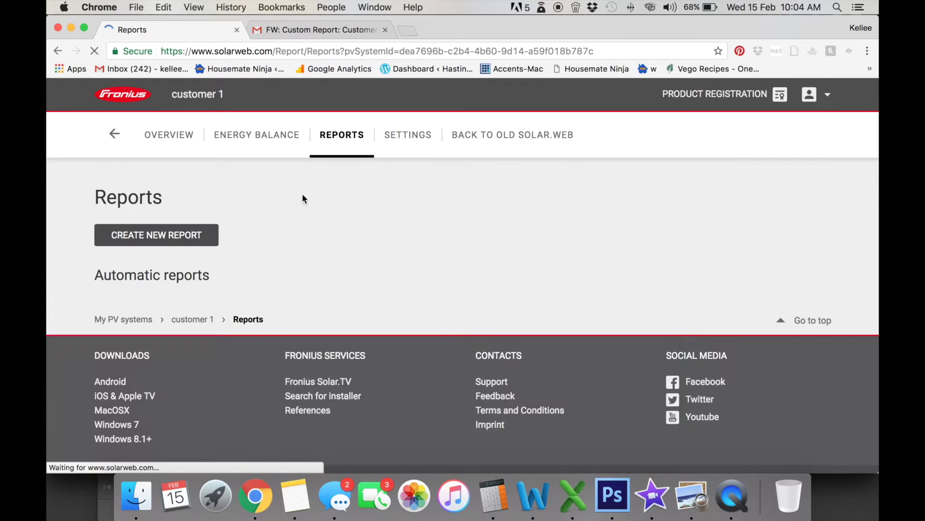
left_click(174, 241)
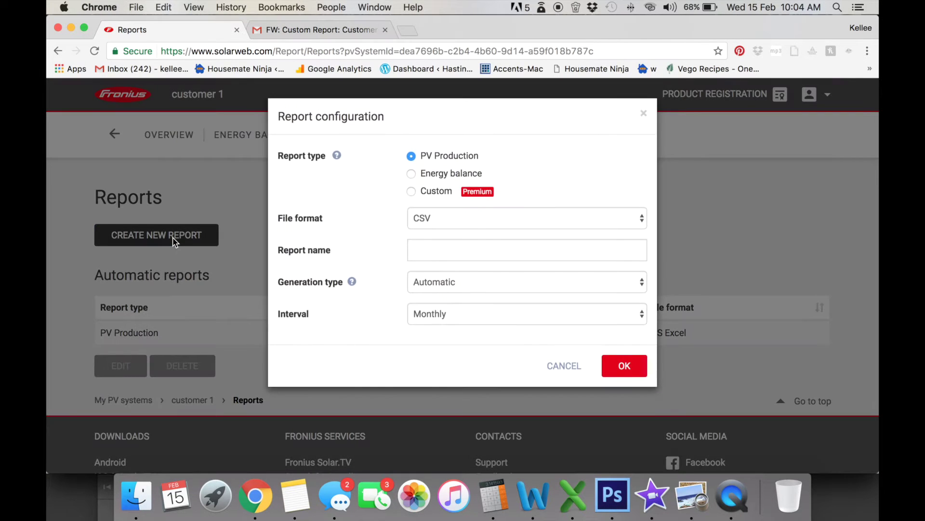
left_click(412, 174)
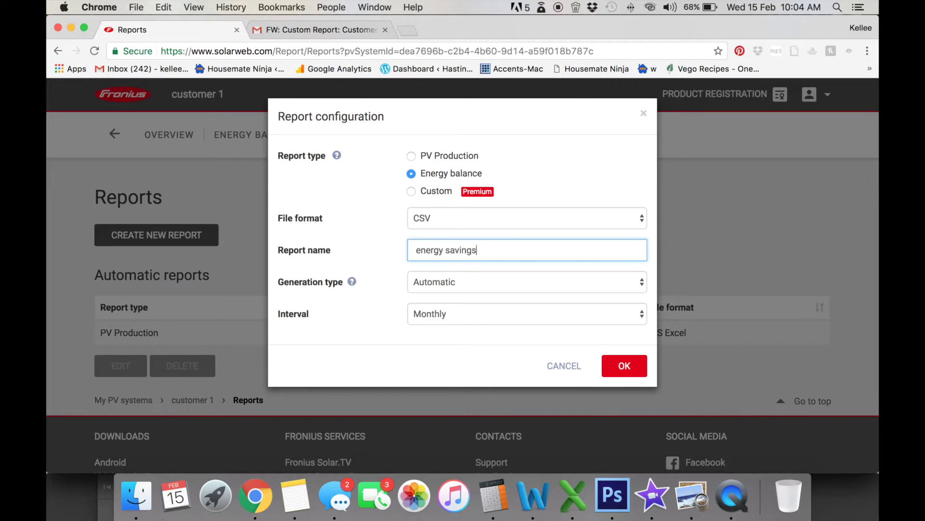
left_click(461, 282)
left_click(459, 296)
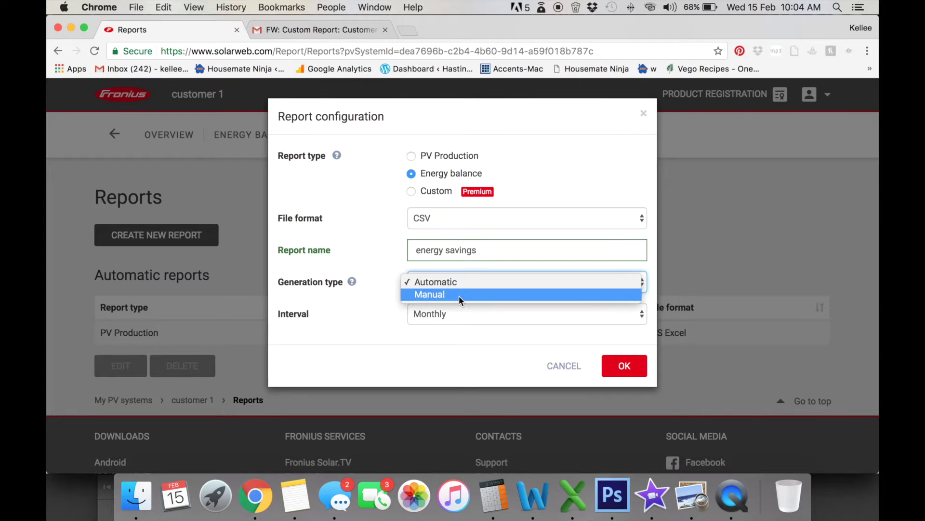
Set the report time range from 21 September 2016 to 22 December 2016
left_click(536, 318)
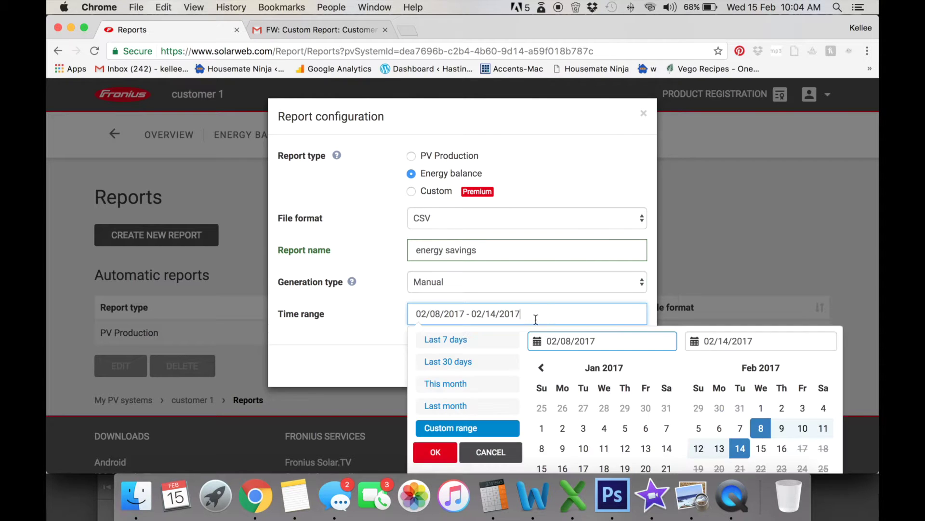
left_click(542, 368)
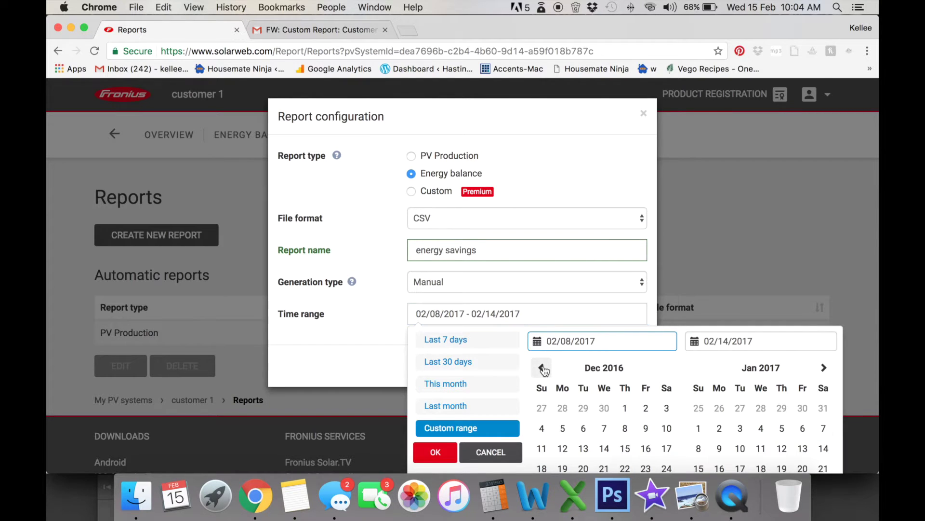
left_click(543, 369)
left_click(543, 369)
left_click(543, 369)
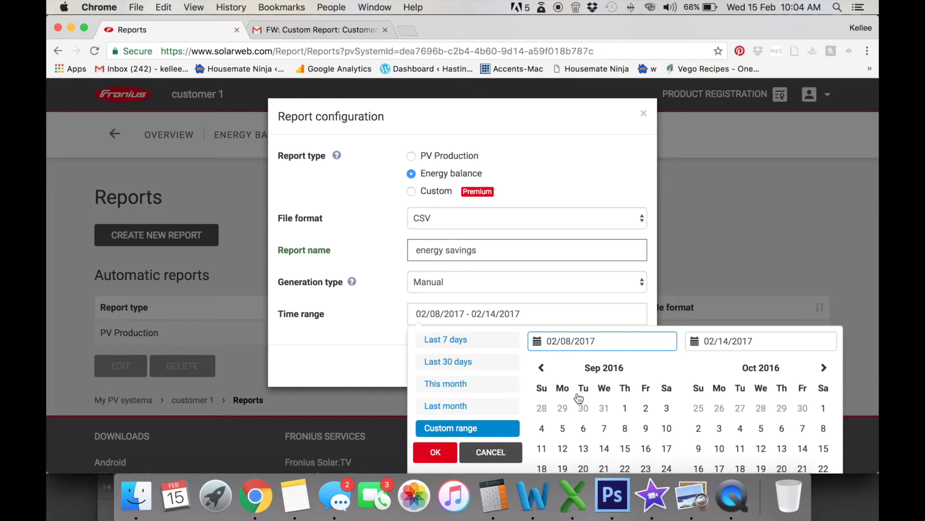
left_click(604, 469)
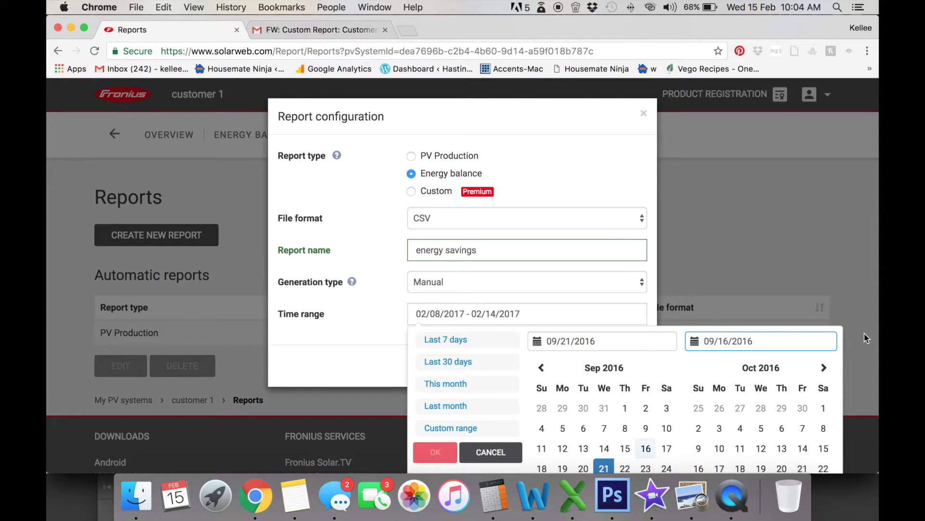
left_click(824, 368)
left_click(824, 368)
left_click(823, 368)
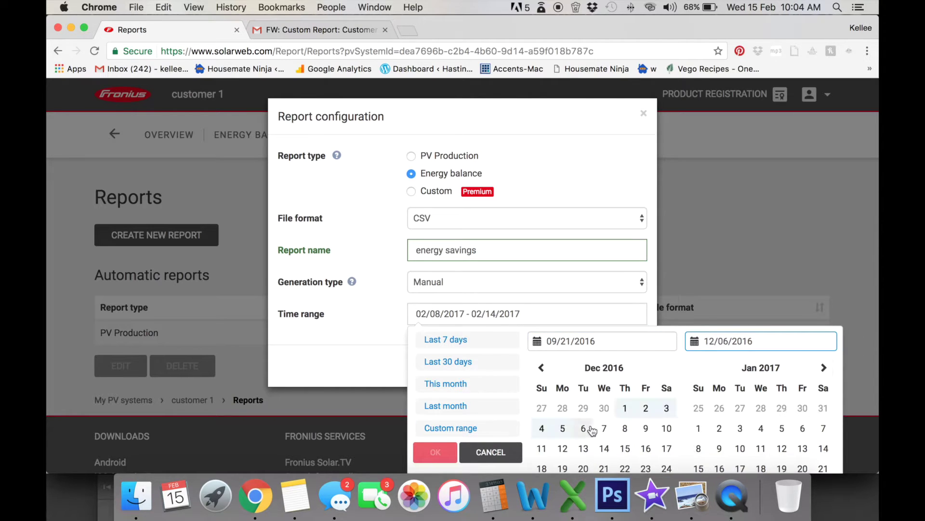
left_click(625, 469)
Check the billing period on the electricity bill, then confirm the range and generate the report
left_click(732, 496)
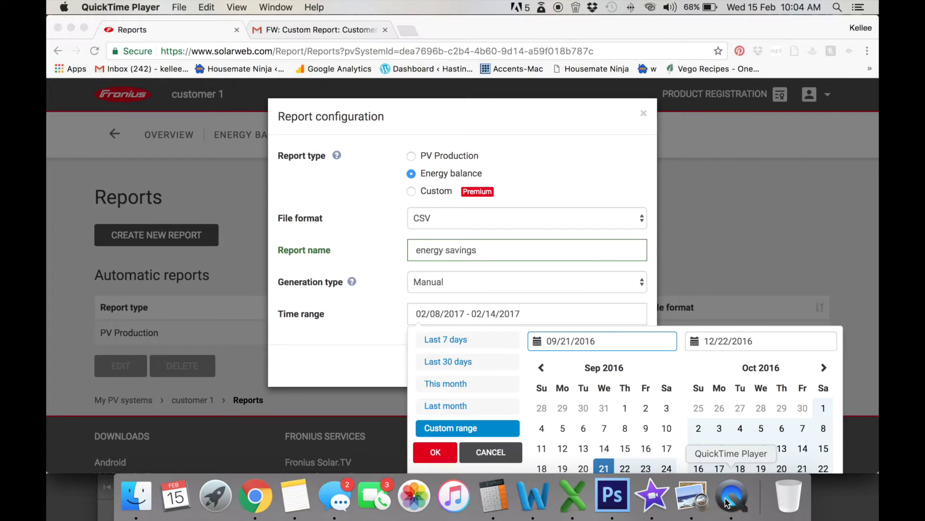
left_click(700, 498)
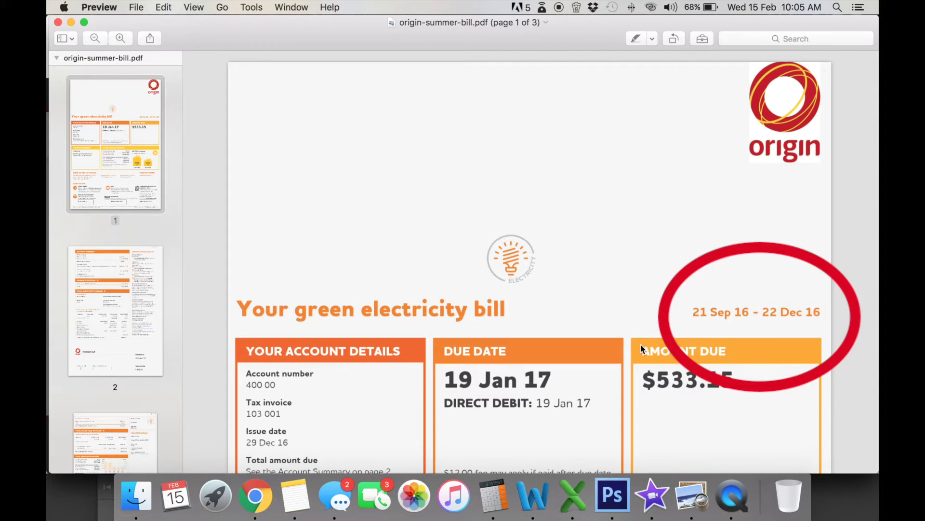
left_click(260, 487)
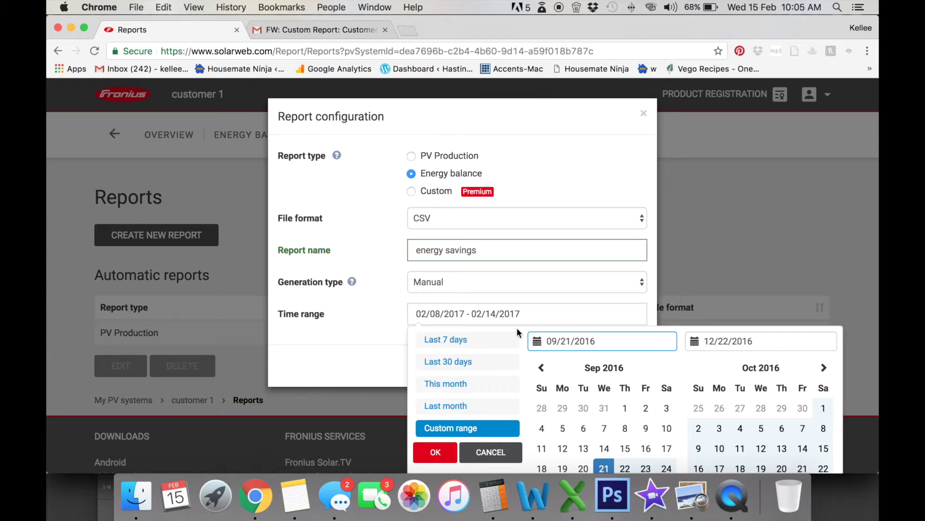
left_click(448, 452)
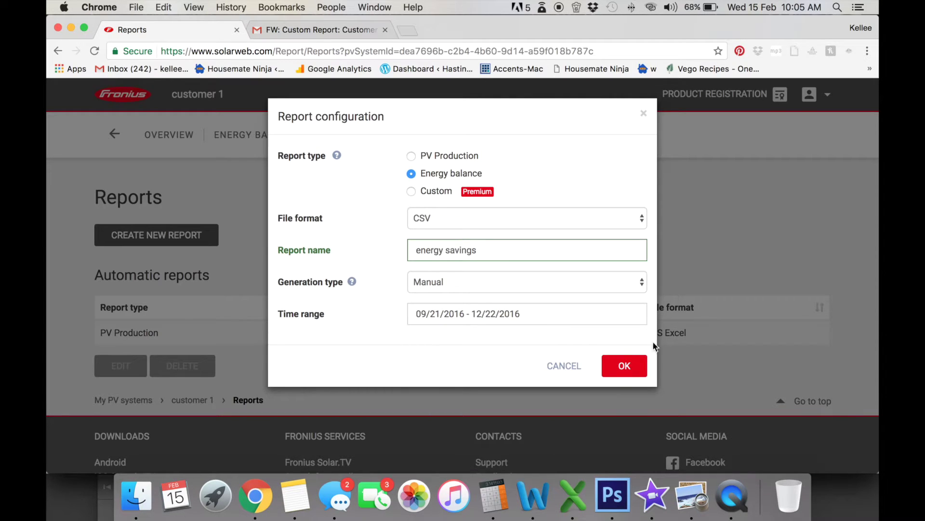
left_click(624, 364)
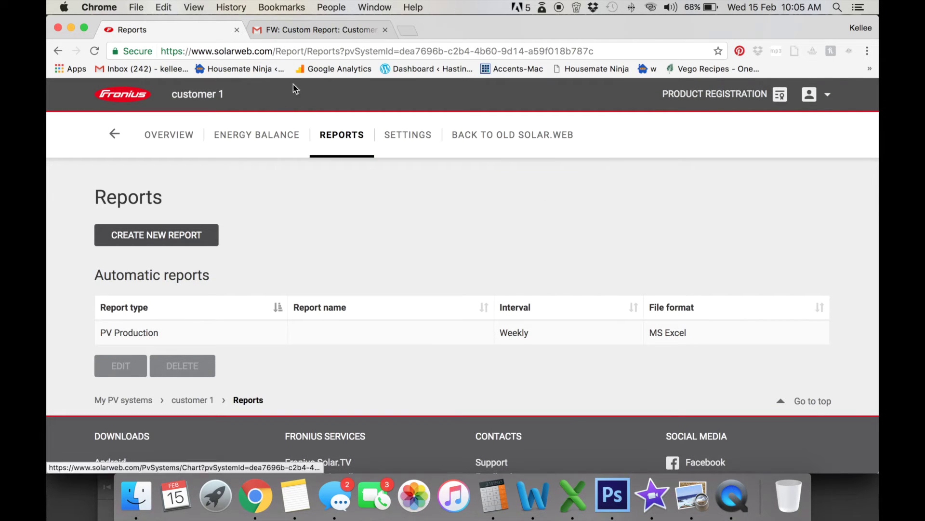
Check the emailed report and its download link in Gmail, then bring up the exported CSV in Excel
left_click(319, 30)
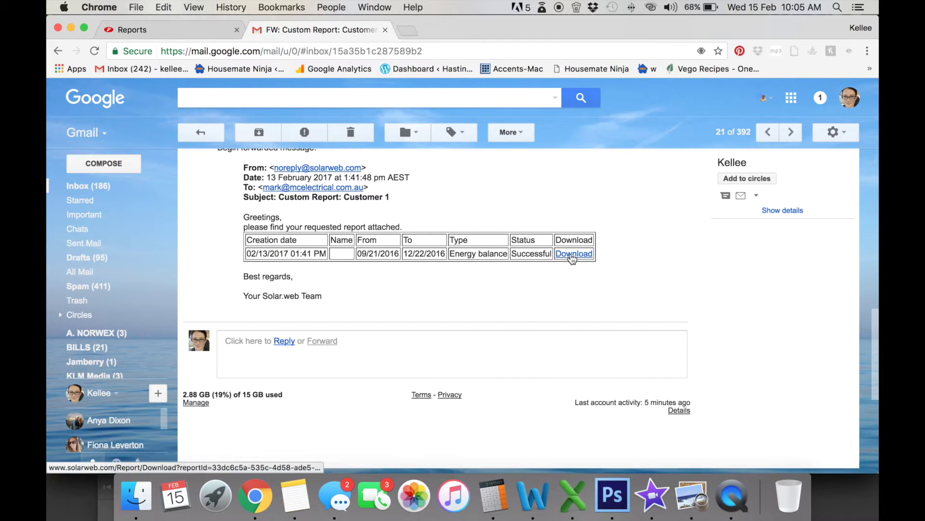
left_click(160, 31)
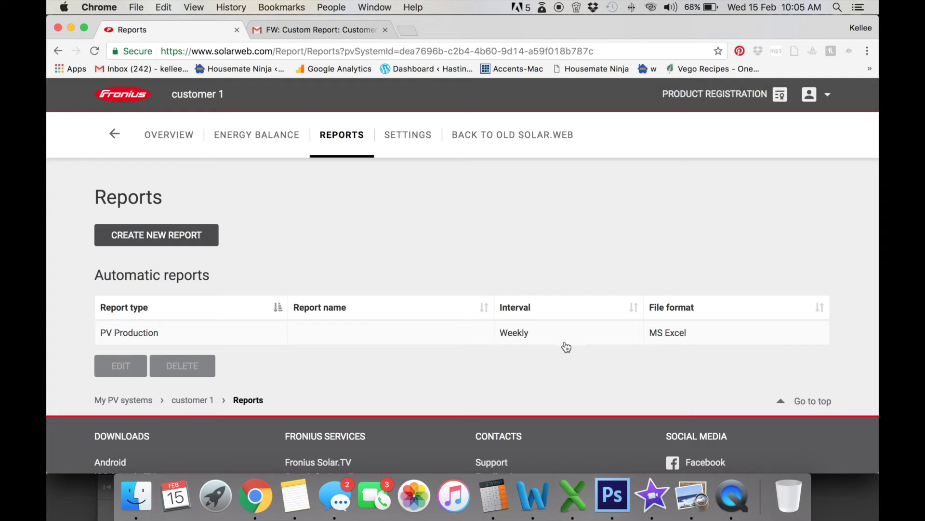
left_click(570, 493)
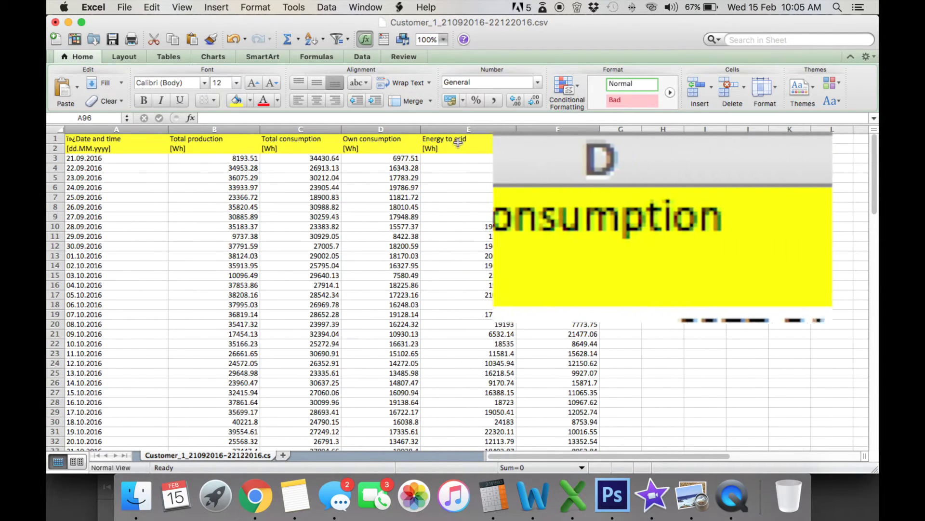
AutoSum the Energy to grid column into E96 as =SUM(E3:E95), giving 1434907.31
scroll(465, 144, "down", 15)
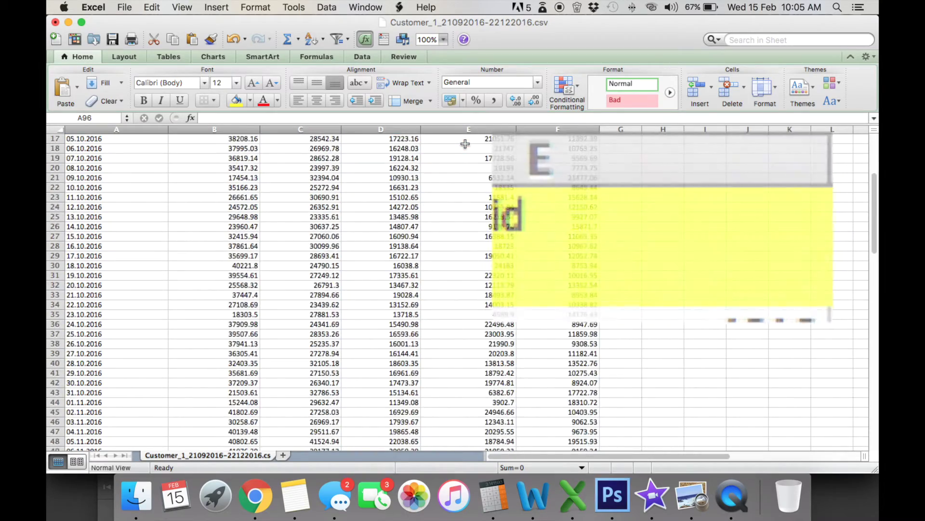
scroll(465, 144, "down", 15)
left_click(468, 263)
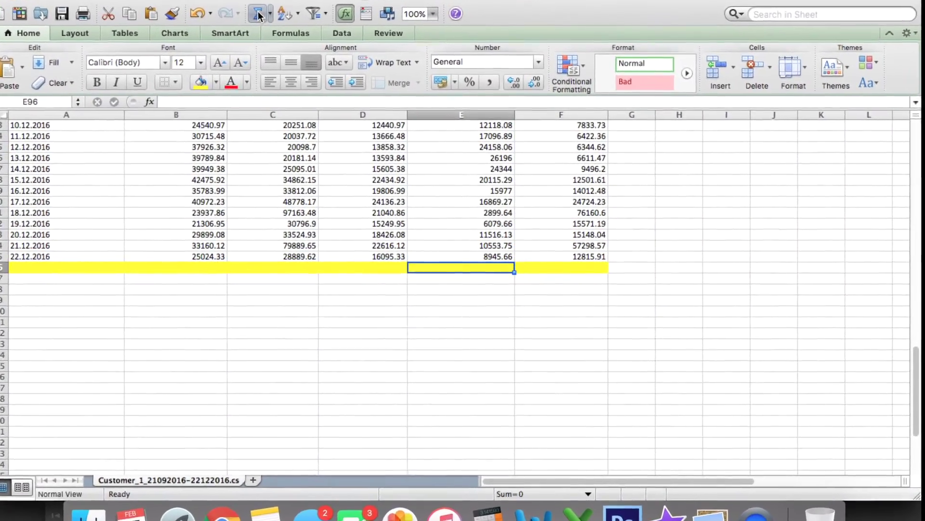
left_click(268, 23)
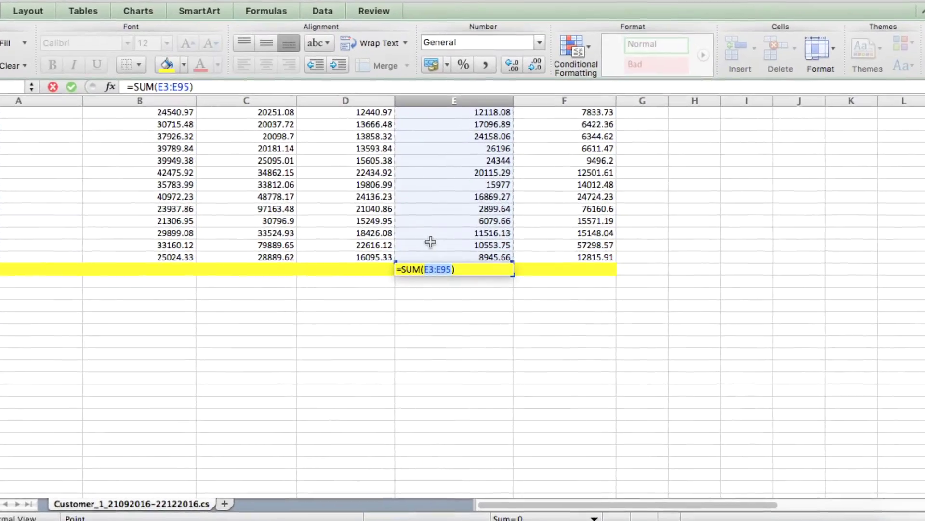
key("Return")
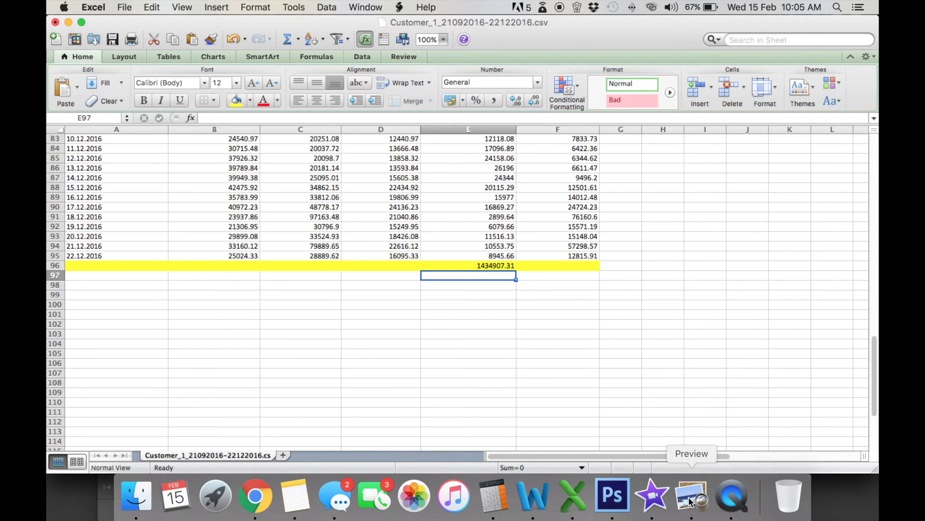
Check the bill's 1439 kWh solar feed-in credit at 6.00 c/kWh, then return to the spreadsheet
left_click(690, 499)
scroll(612, 397, "down", 10)
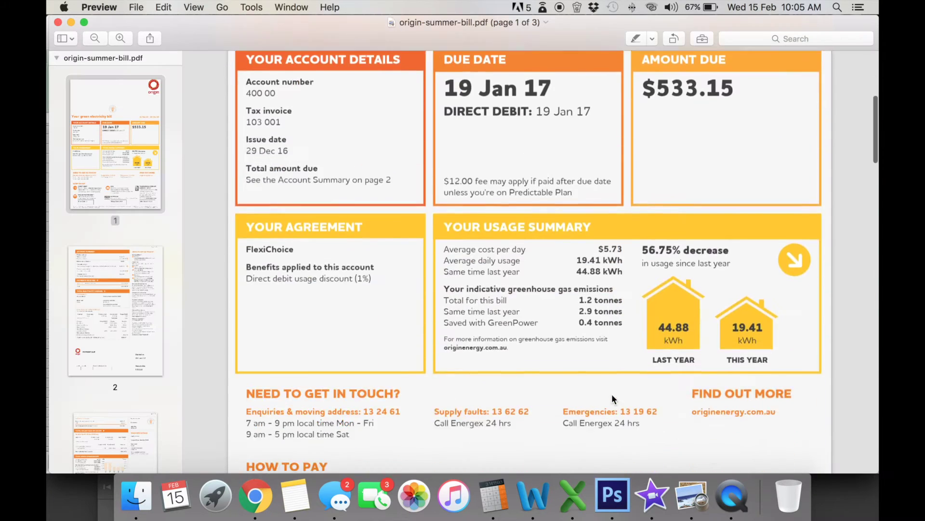
scroll(612, 394, "down", 10)
scroll(609, 394, "up", 2)
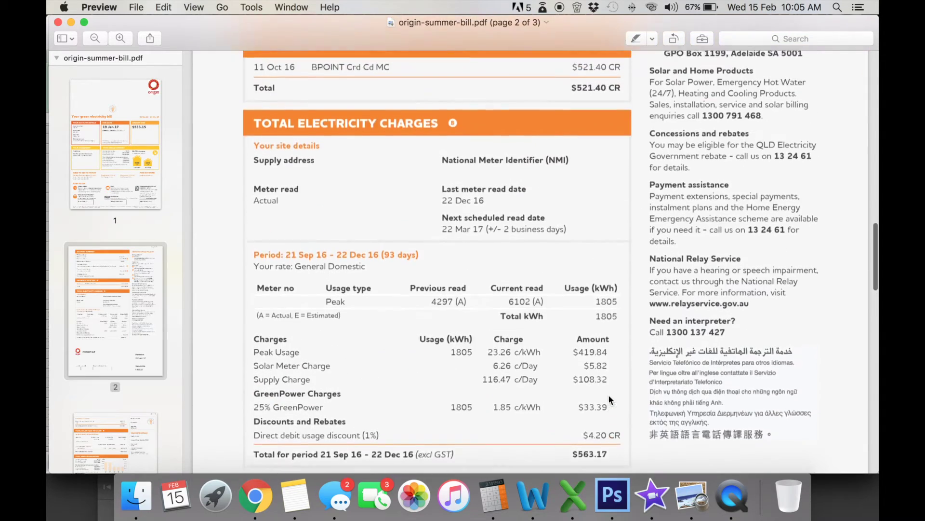
scroll(599, 381, "down", 12)
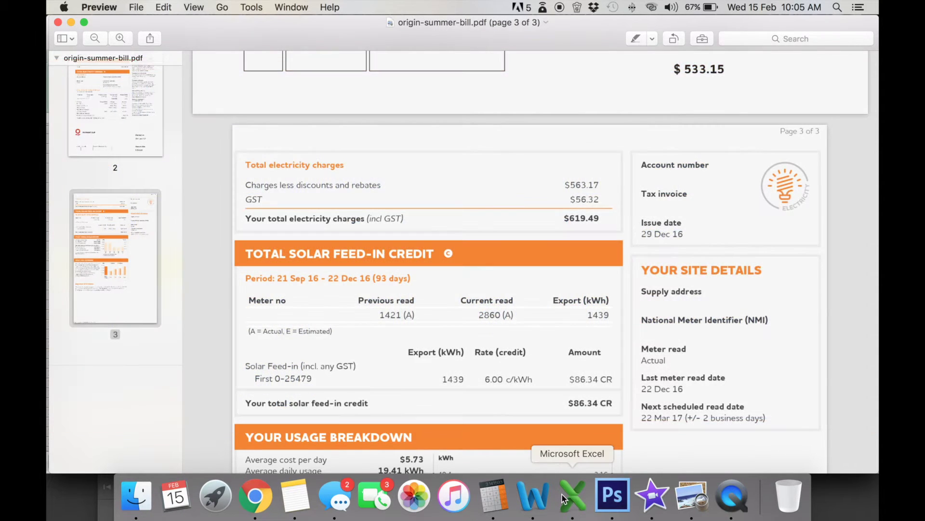
left_click(563, 493)
Total Own consumption in D96 as =SUM(D3:D95), giving 1606058.02
scroll(357, 242, "up", 20)
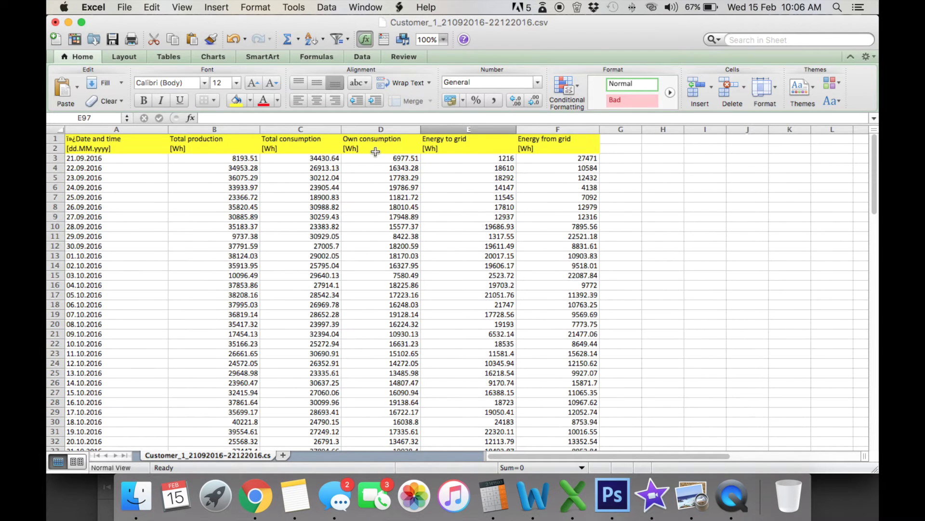
scroll(381, 187, "down", 7)
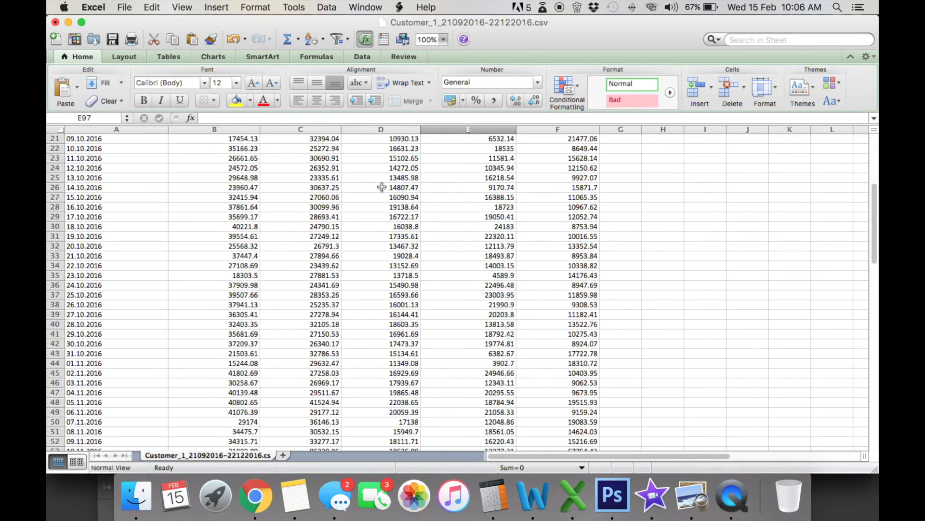
scroll(382, 187, "down", 18)
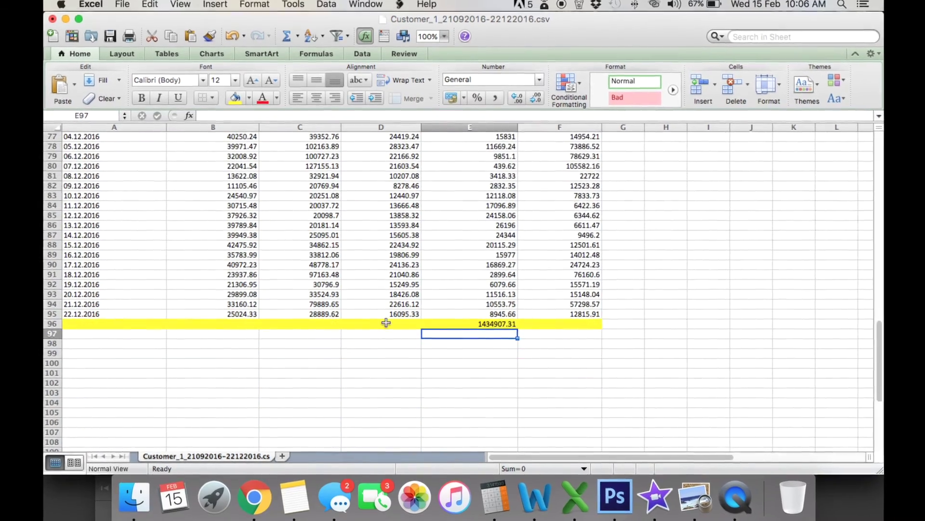
left_click(386, 323)
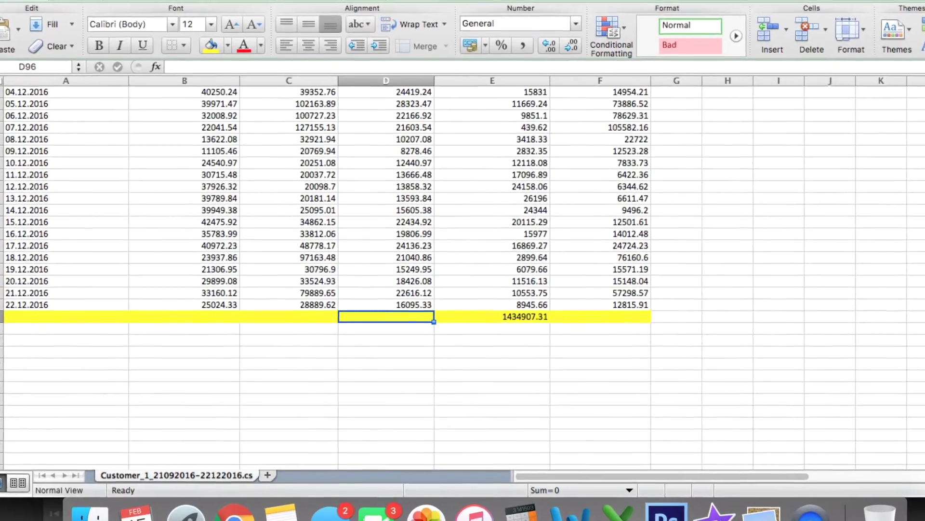
key("super+shift+t")
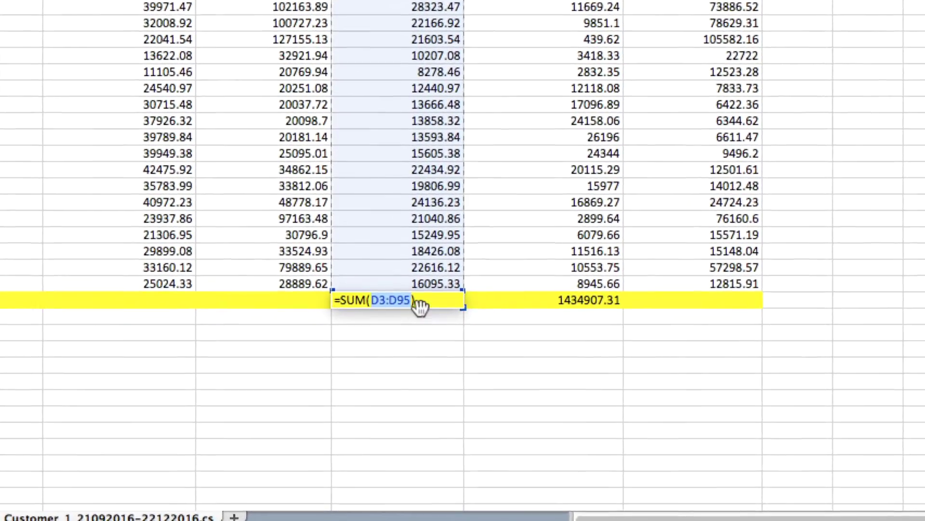
key("Return")
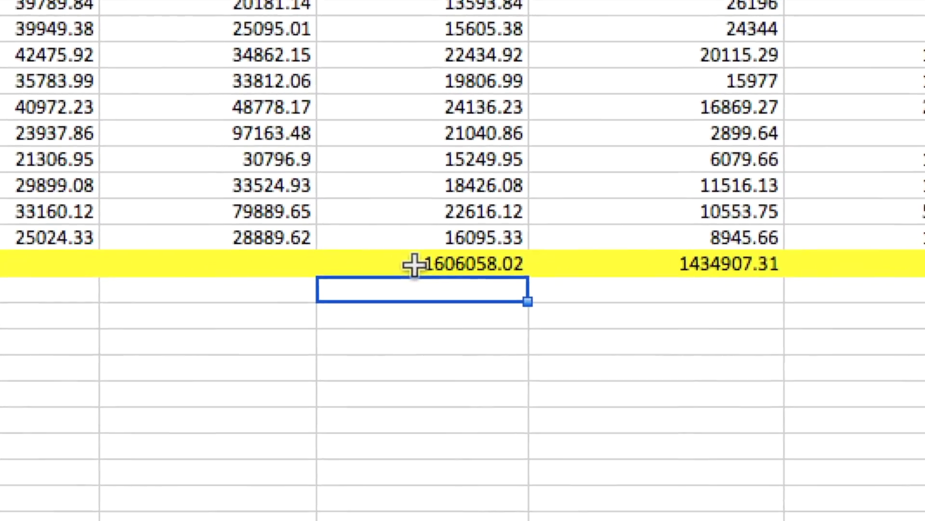
left_click(415, 265)
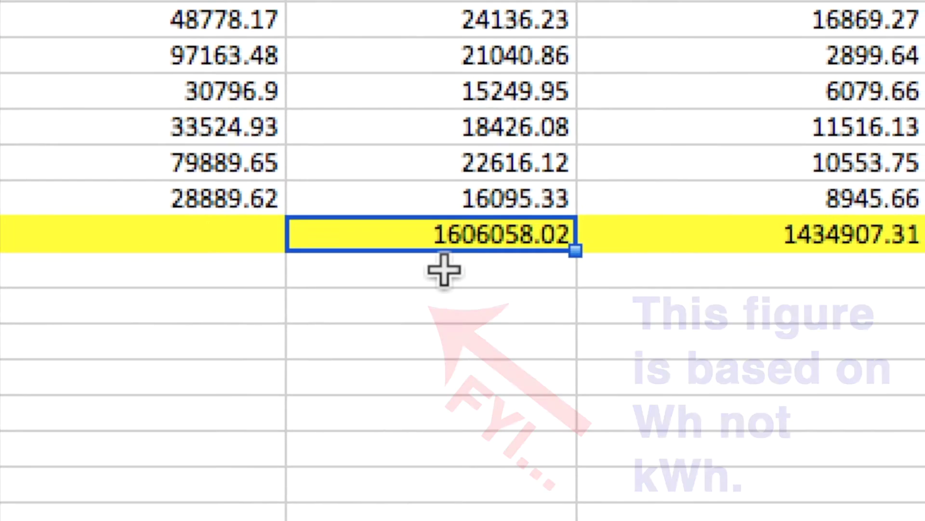
Enter =D96*0.2558 in D97 to value own consumption at 410829.6415
left_click(444, 270)
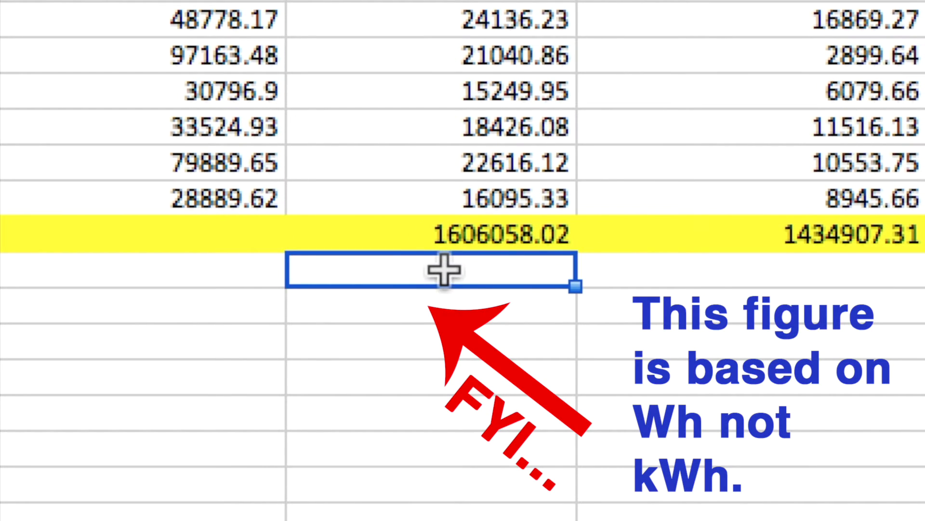
type("=")
left_click(434, 231)
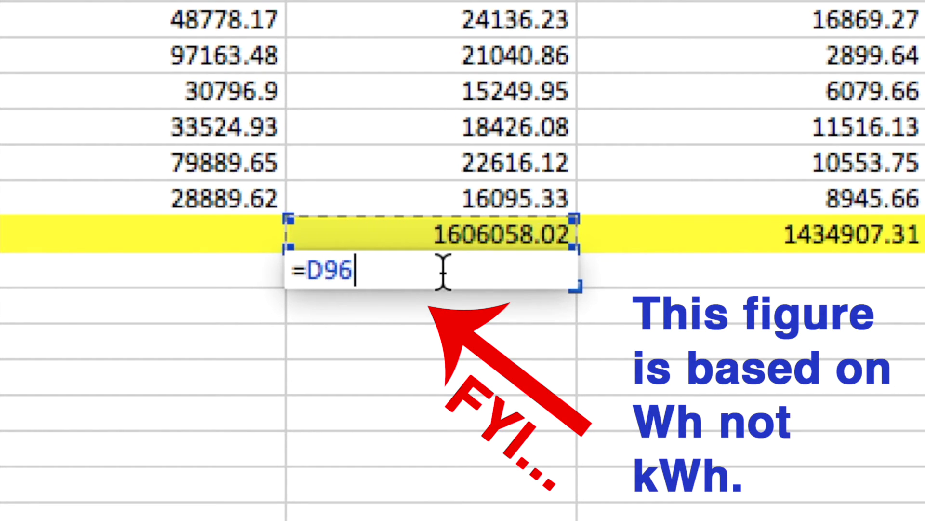
type("*")
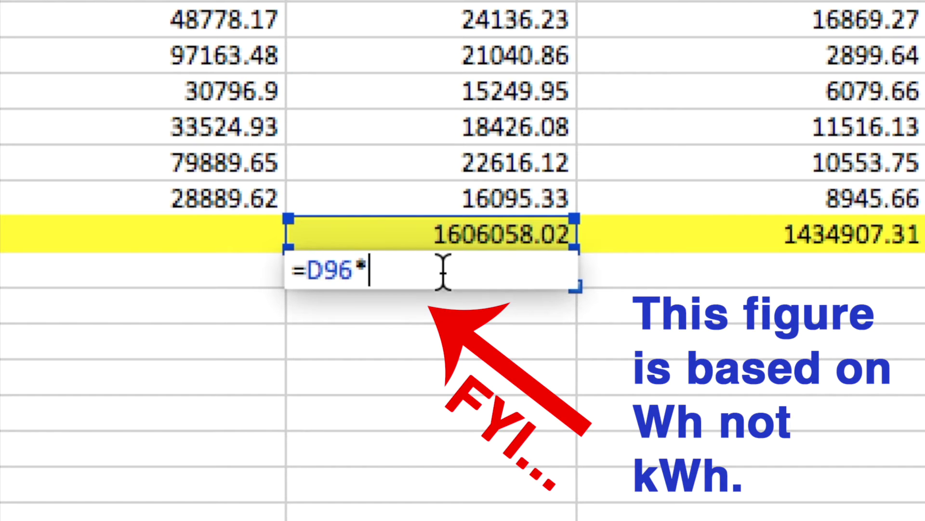
type("0.2558")
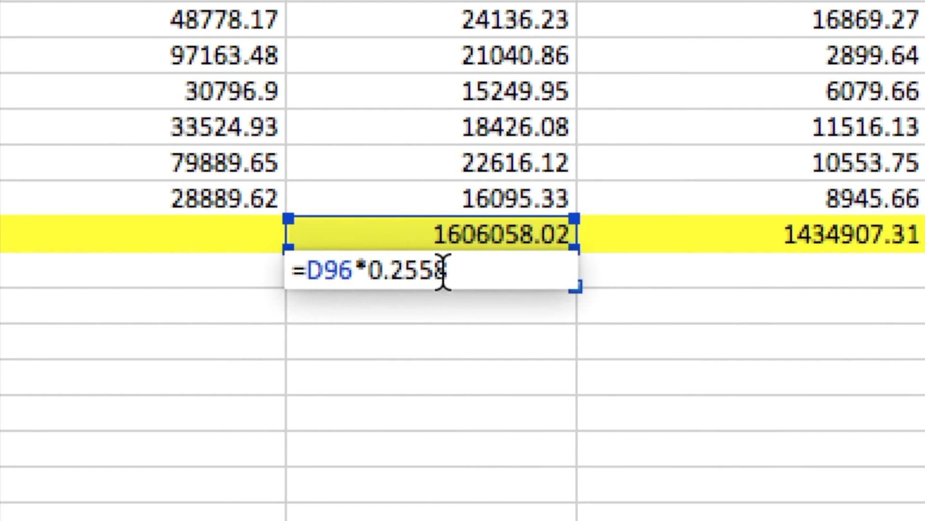
key("Return")
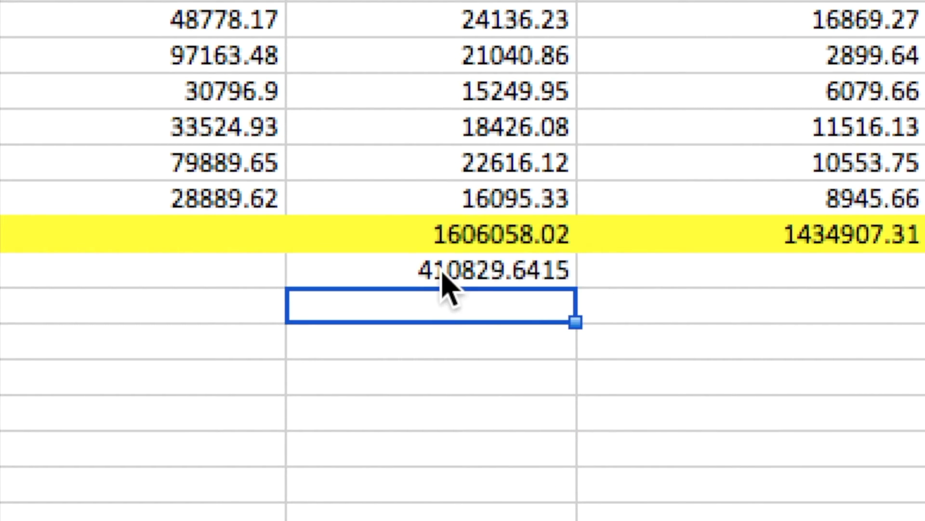
left_click(461, 268)
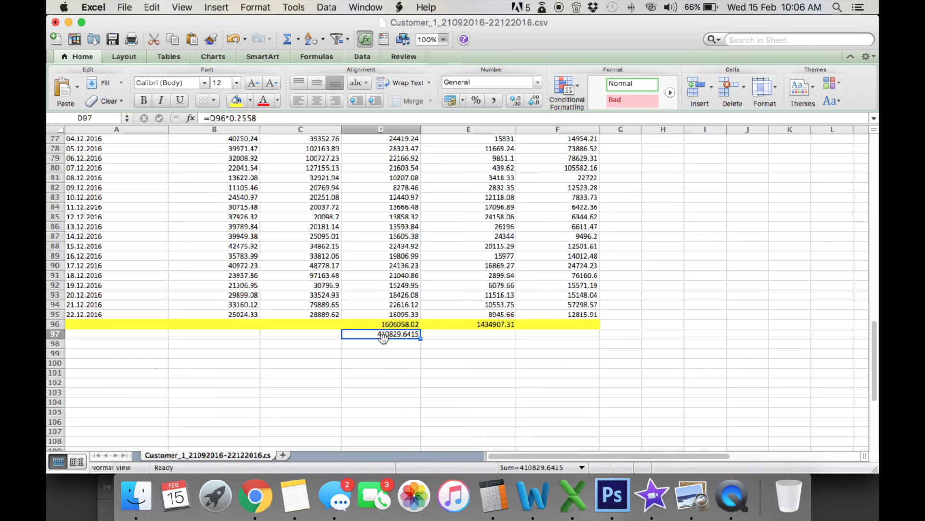
scroll(383, 337, "up", 20)
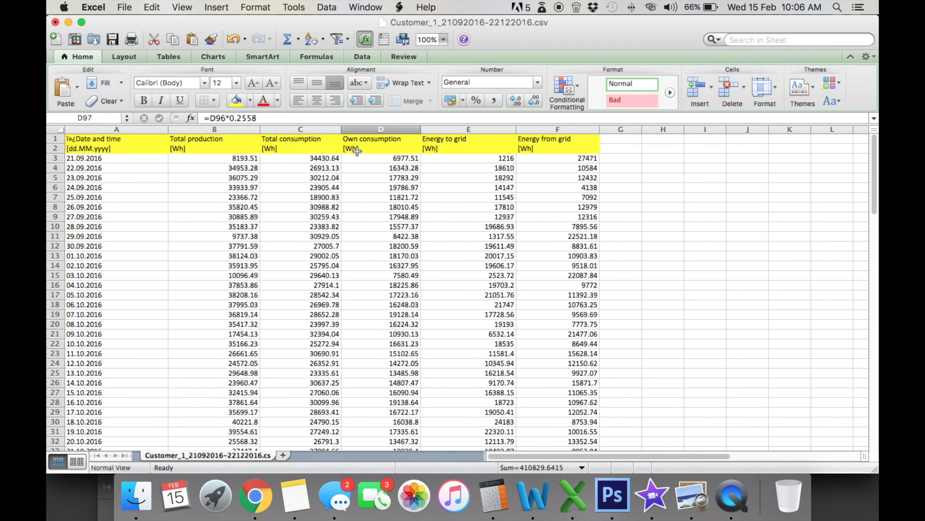
scroll(358, 301, "down", 20)
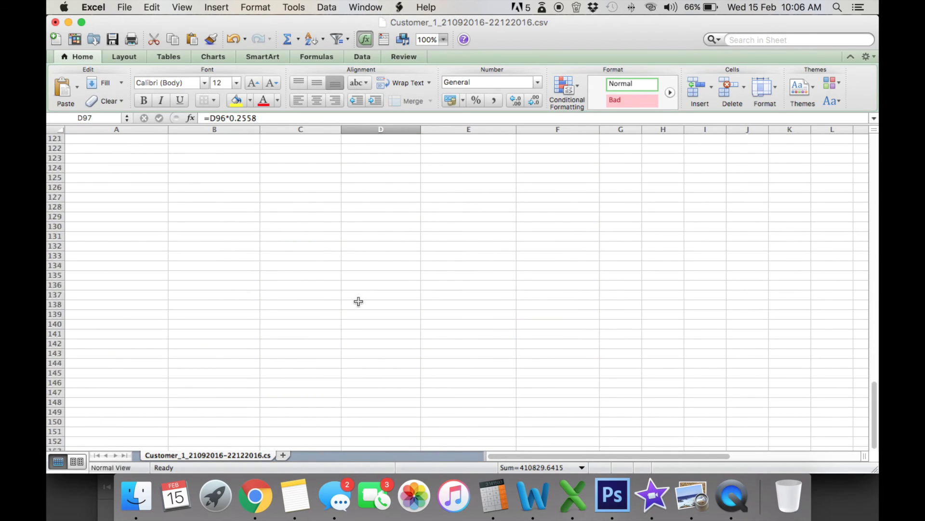
scroll(359, 301, "up", 5)
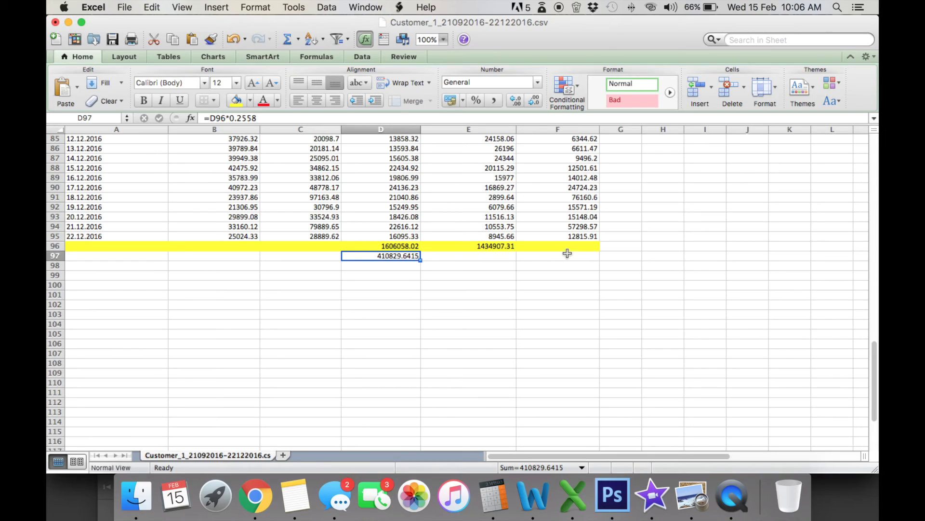
scroll(507, 251, "up", 20)
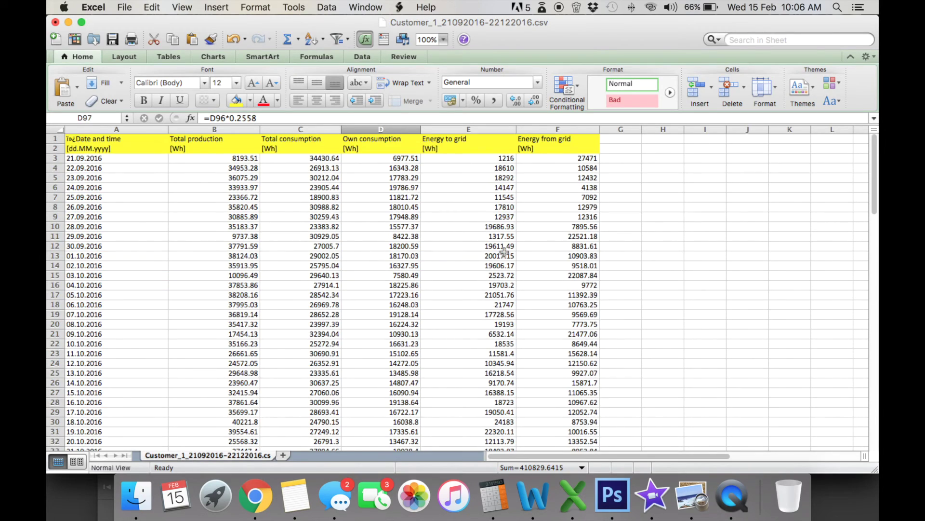
scroll(504, 251, "down", 20)
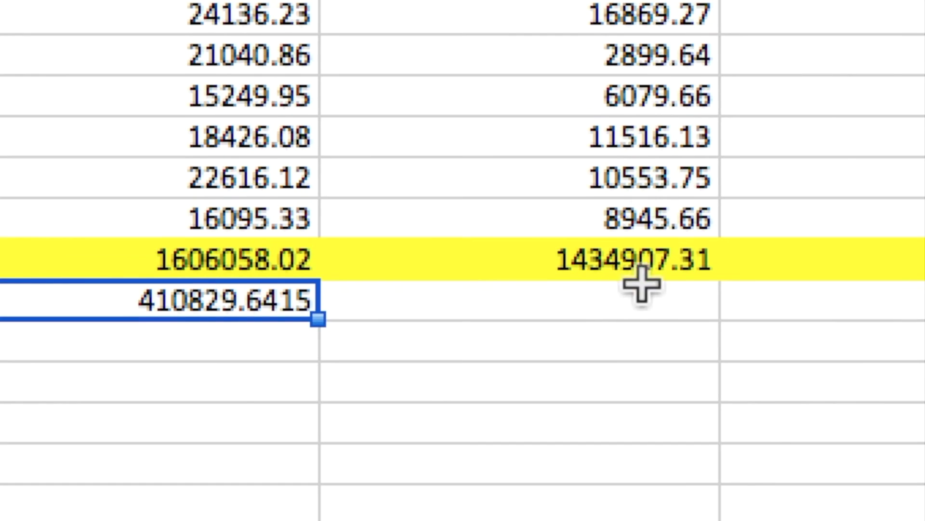
left_click(628, 302)
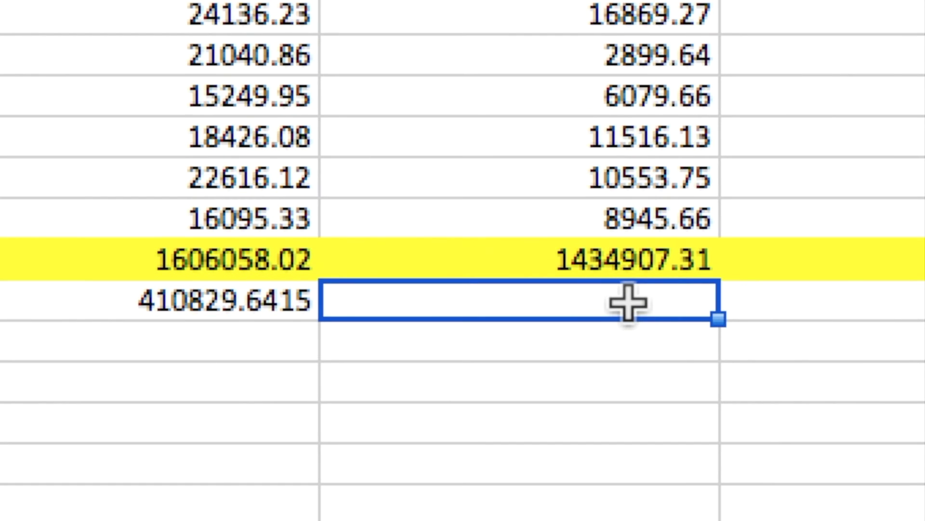
Enter =E96*0.06 in E97 to value the feed-in total at 86094.4386
type("=")
left_click(626, 260)
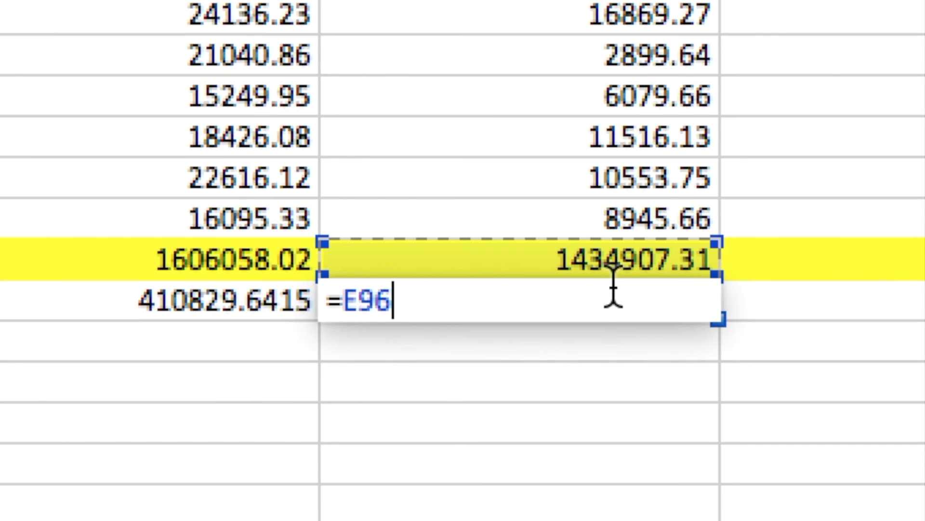
type("8")
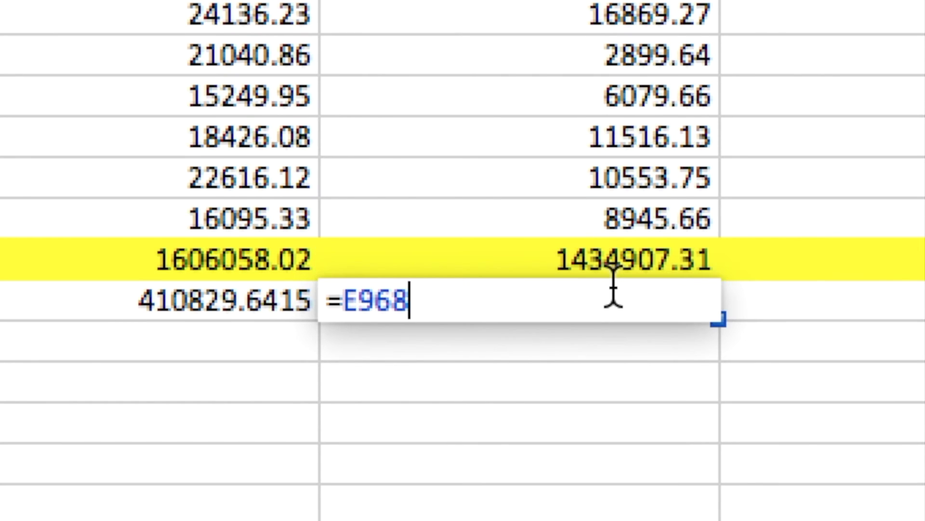
key("BackSpace")
type("*")
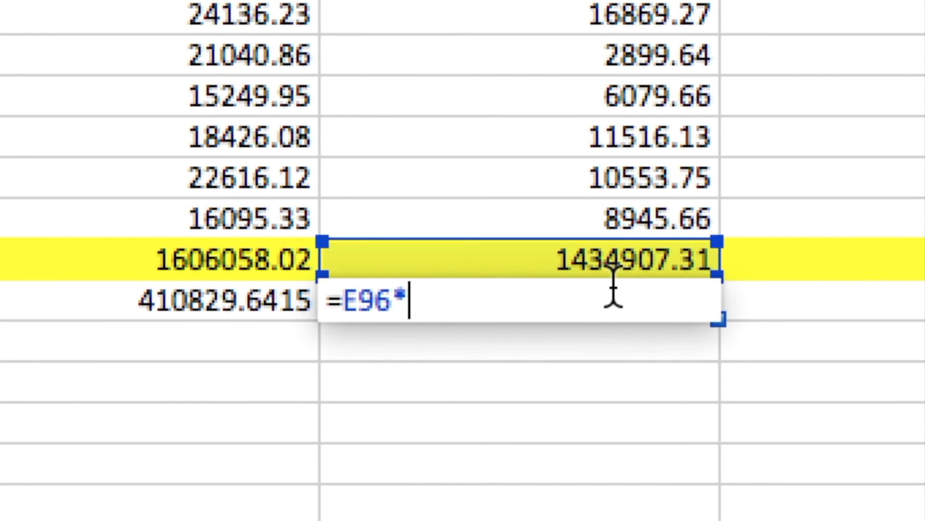
type("0.06")
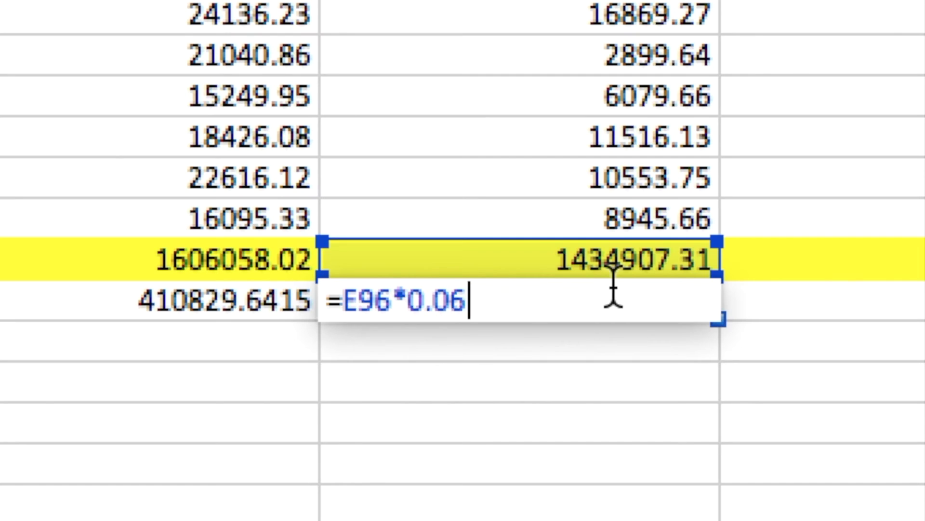
key("Return")
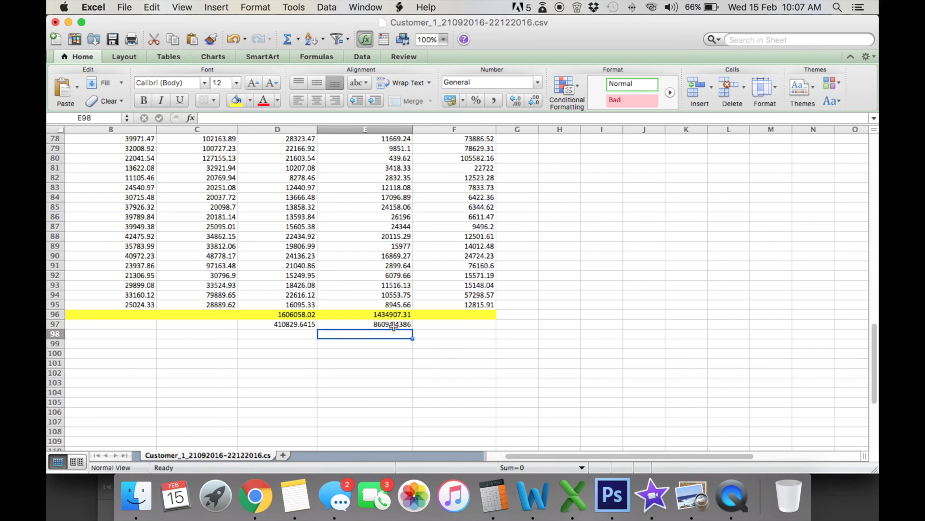
key("Up")
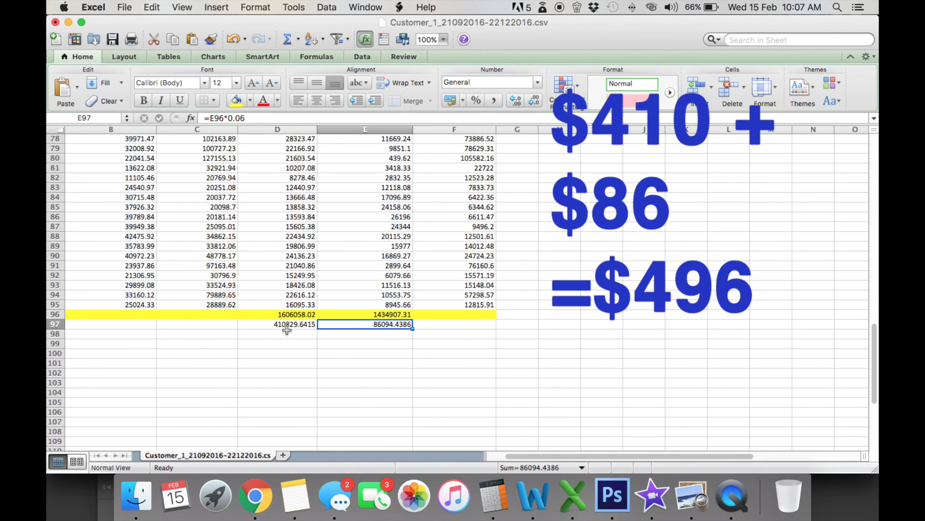
scroll(287, 330, "left", 2)
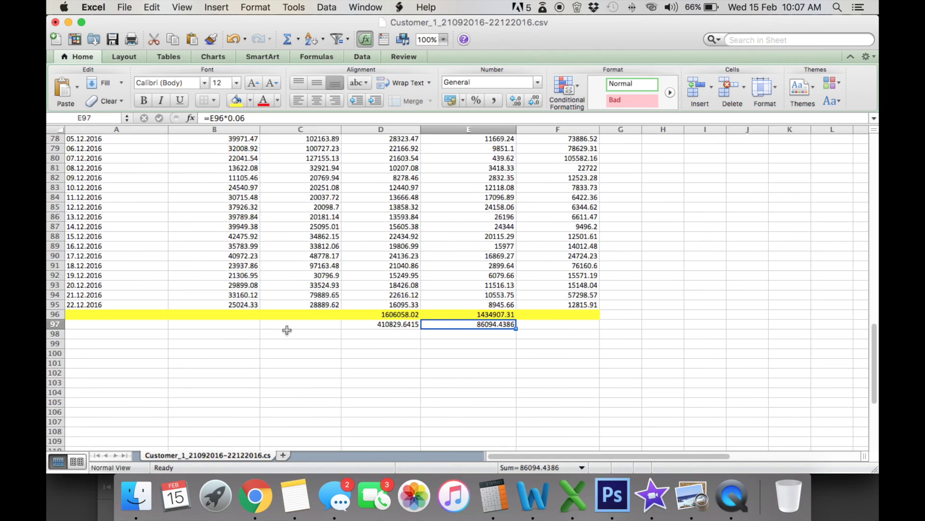
scroll(287, 330, "up", 20)
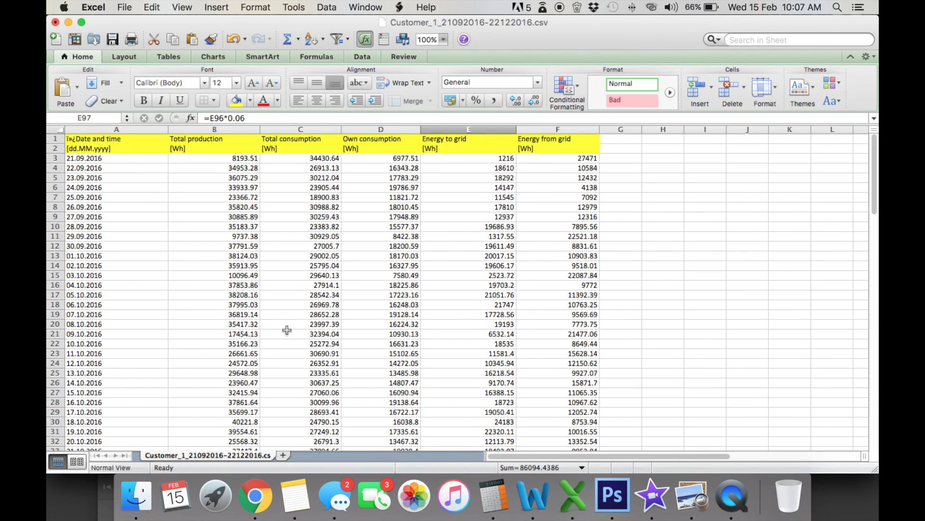